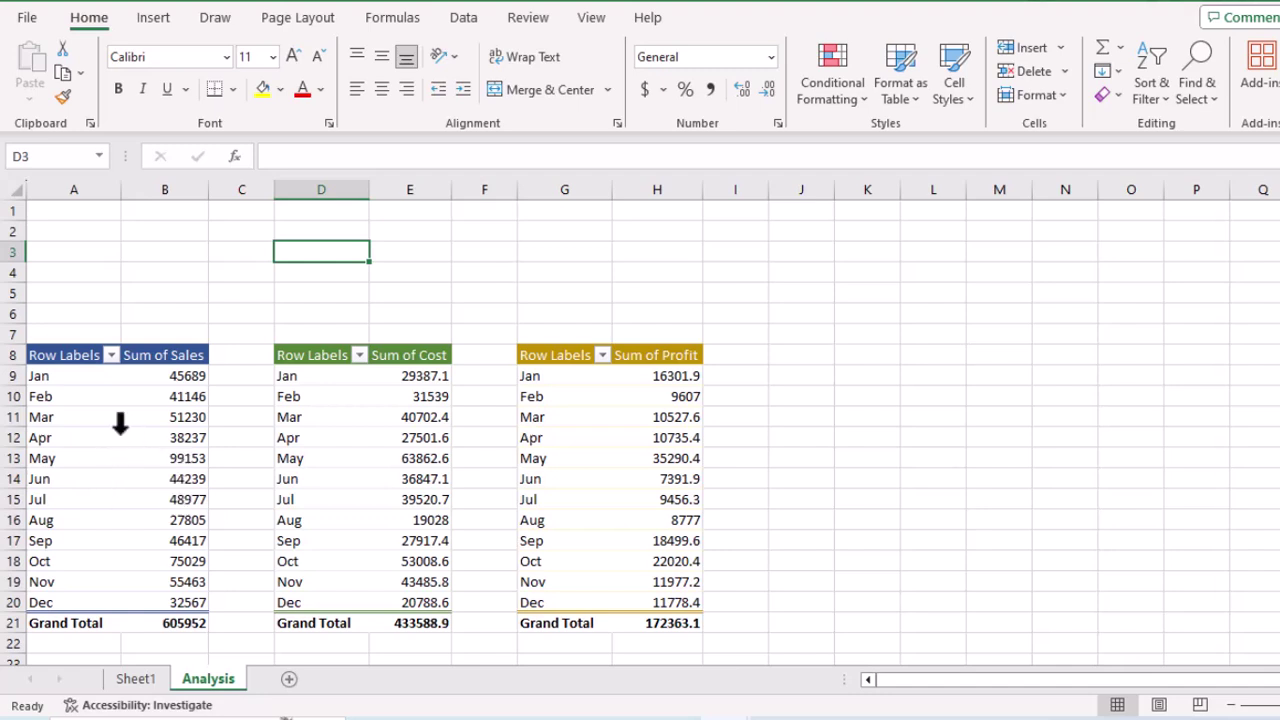
# Step: Select cell B12 inside the Sum of Sales pivot table to bring up its field list
pyautogui.click(123, 437)
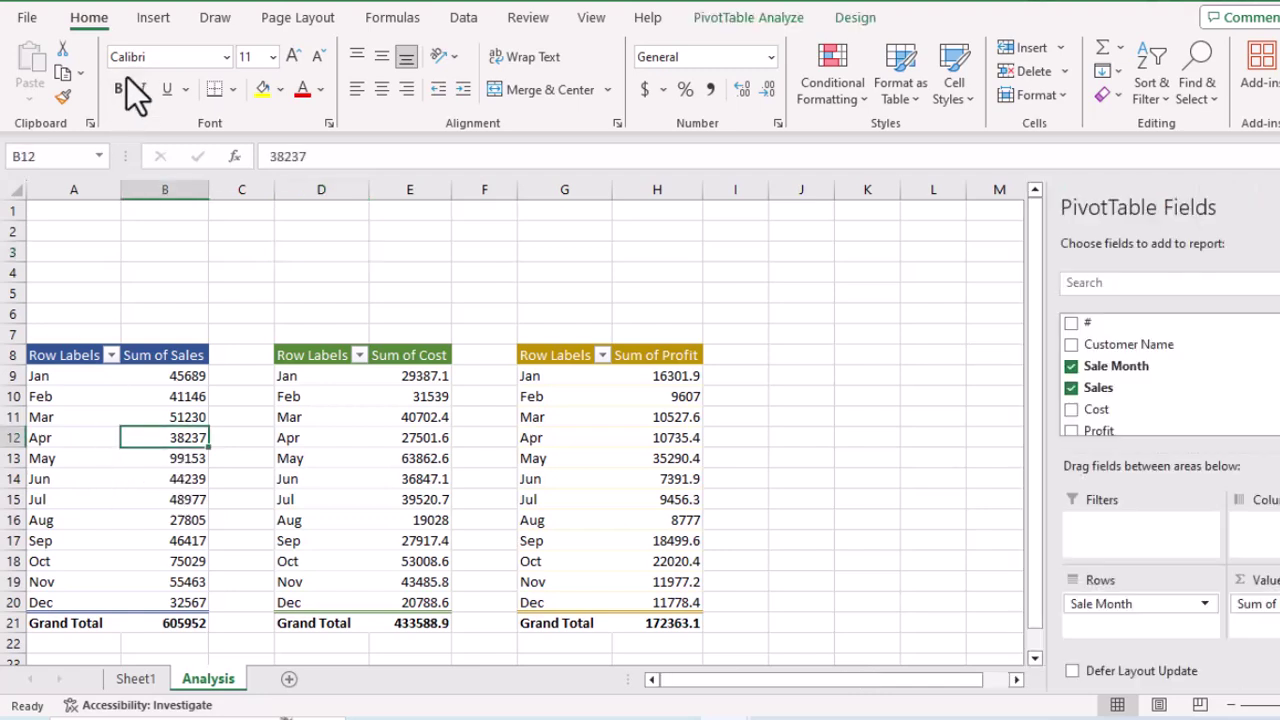
# Step: Insert a slicer on the Sale Month field for the Sales pivot table
pyautogui.click(150, 32)
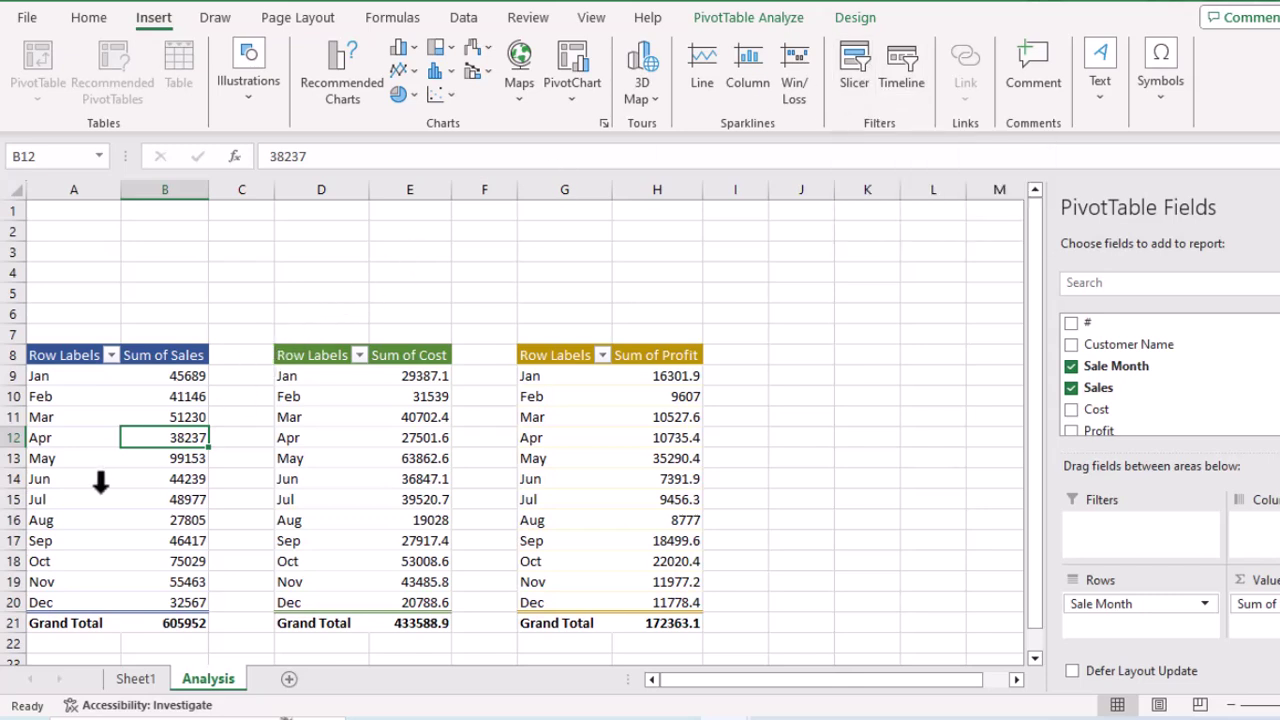
pyautogui.click(855, 70)
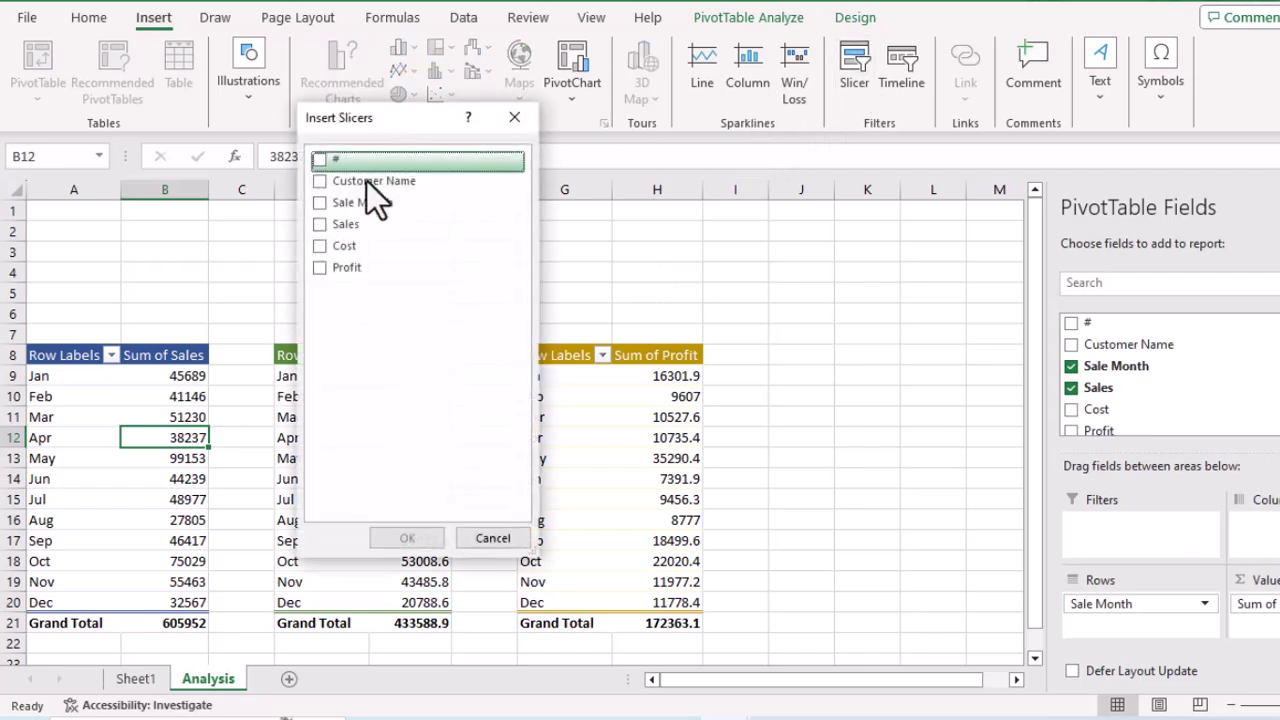
pyautogui.moveTo(406, 119); pyautogui.dragTo(375, 195)
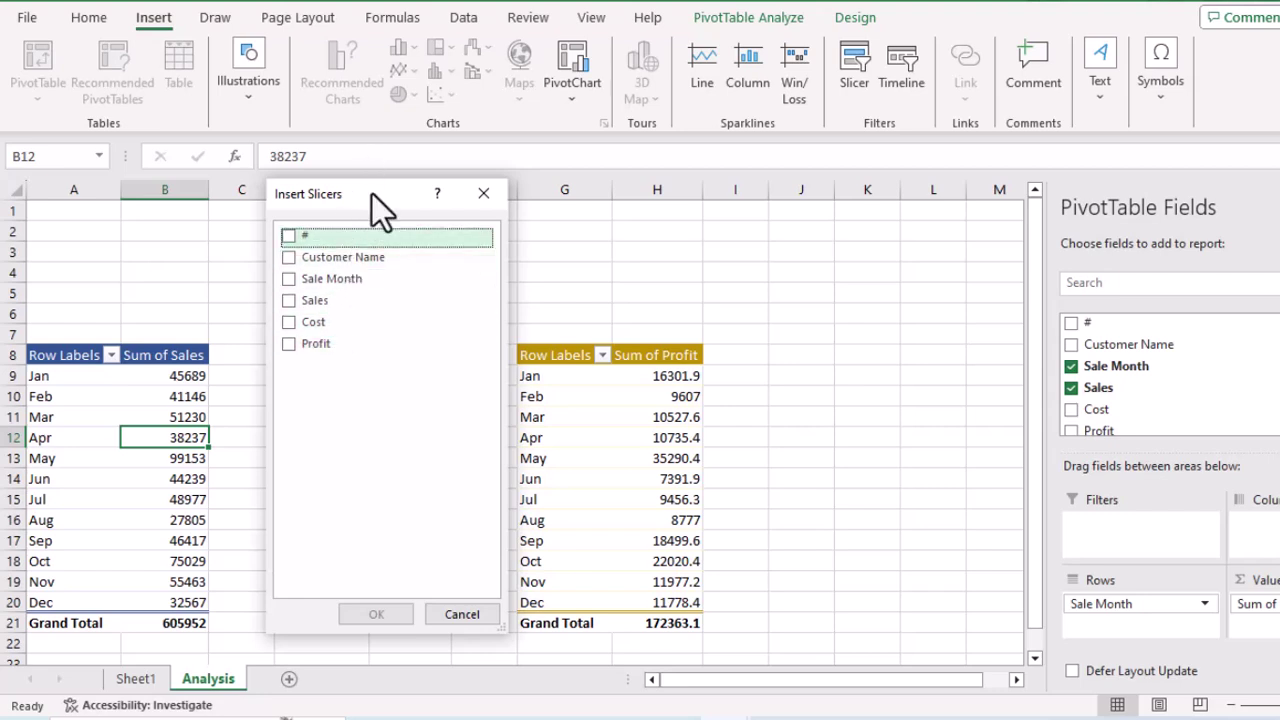
pyautogui.moveTo(372, 194); pyautogui.dragTo(504, 38)
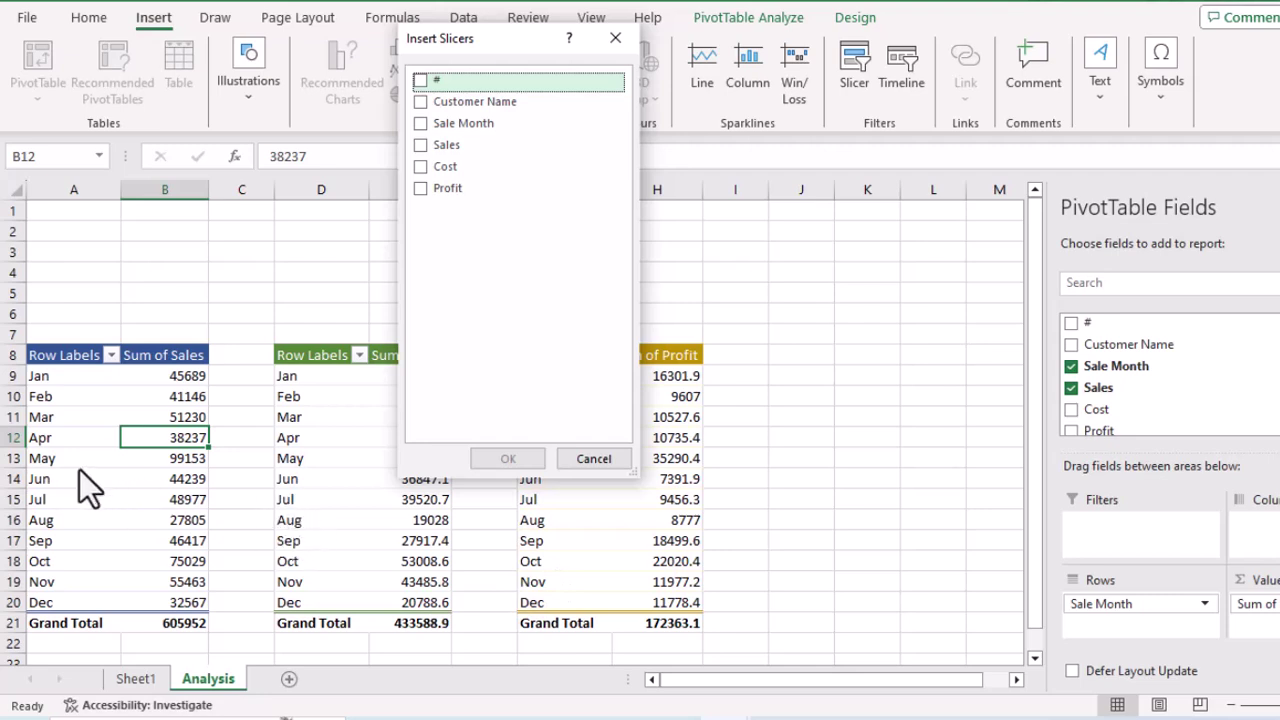
pyautogui.click(423, 130)
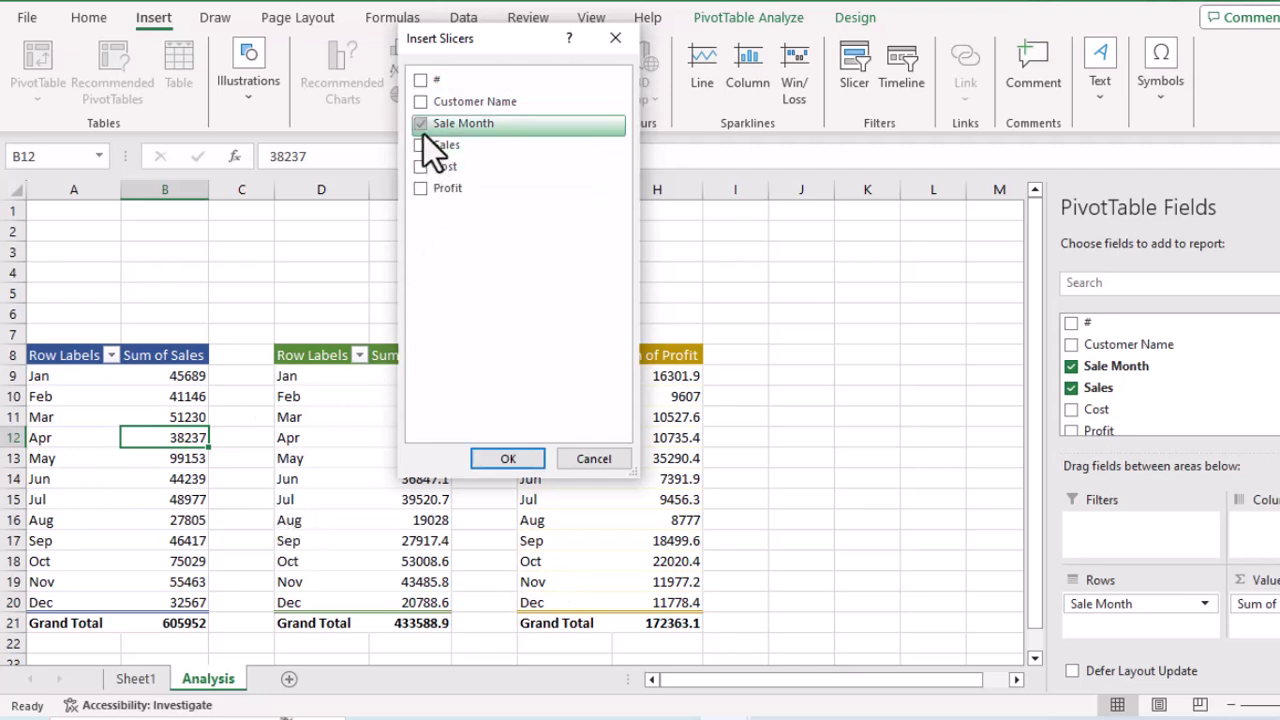
pyautogui.click(507, 461)
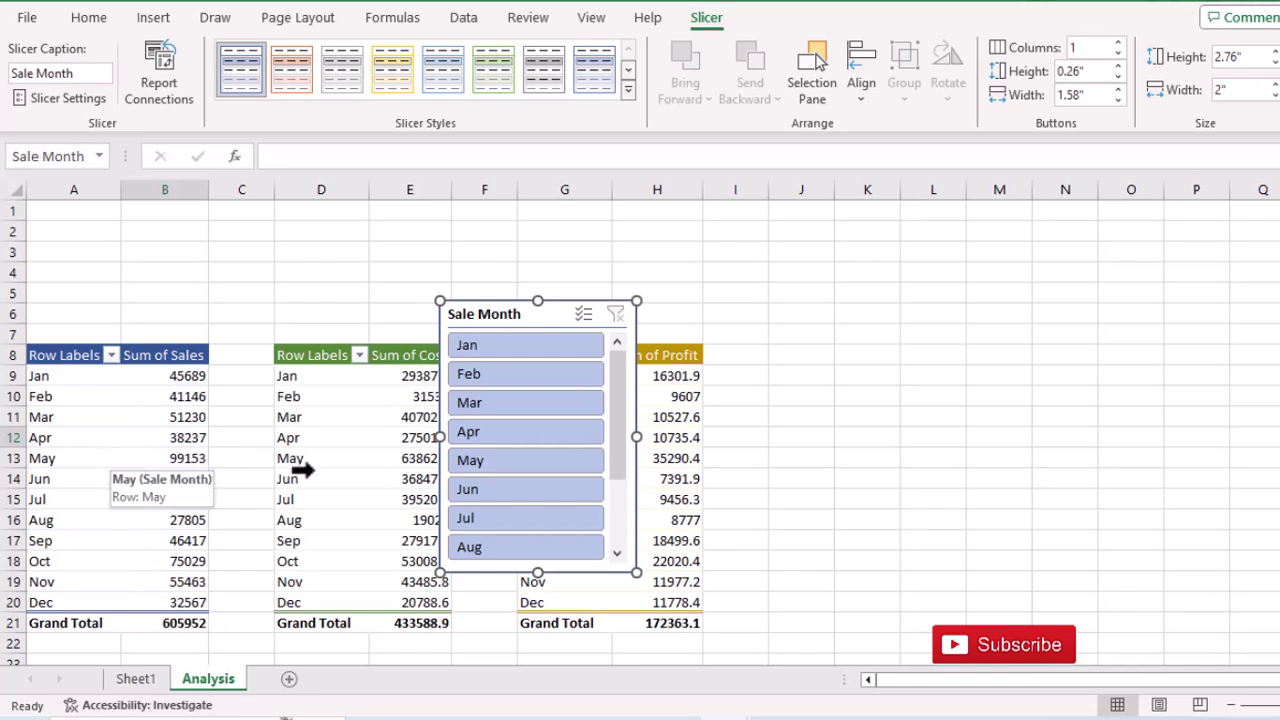
# Step: Filter the slicer to Jun, turn on Multi-Select to add Apr and May, then clear the filter
pyautogui.click(506, 498)
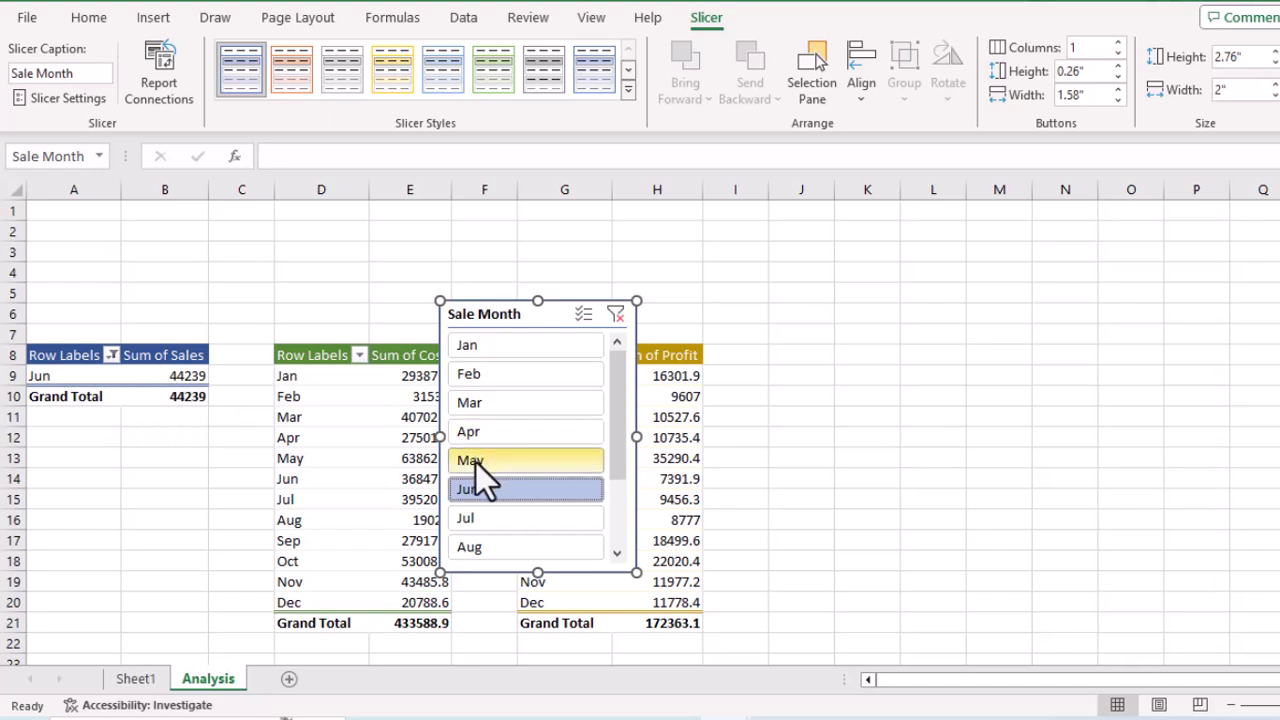
pyautogui.click(586, 315)
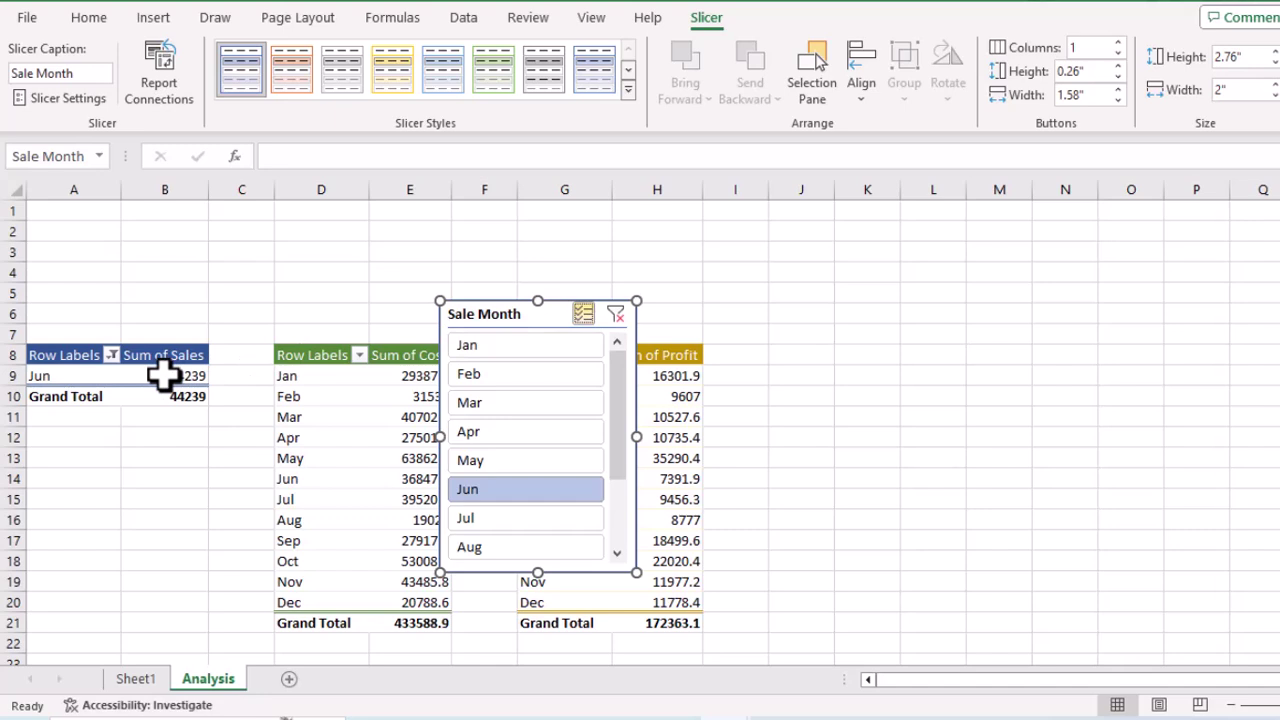
pyautogui.click(485, 440)
pyautogui.click(487, 460)
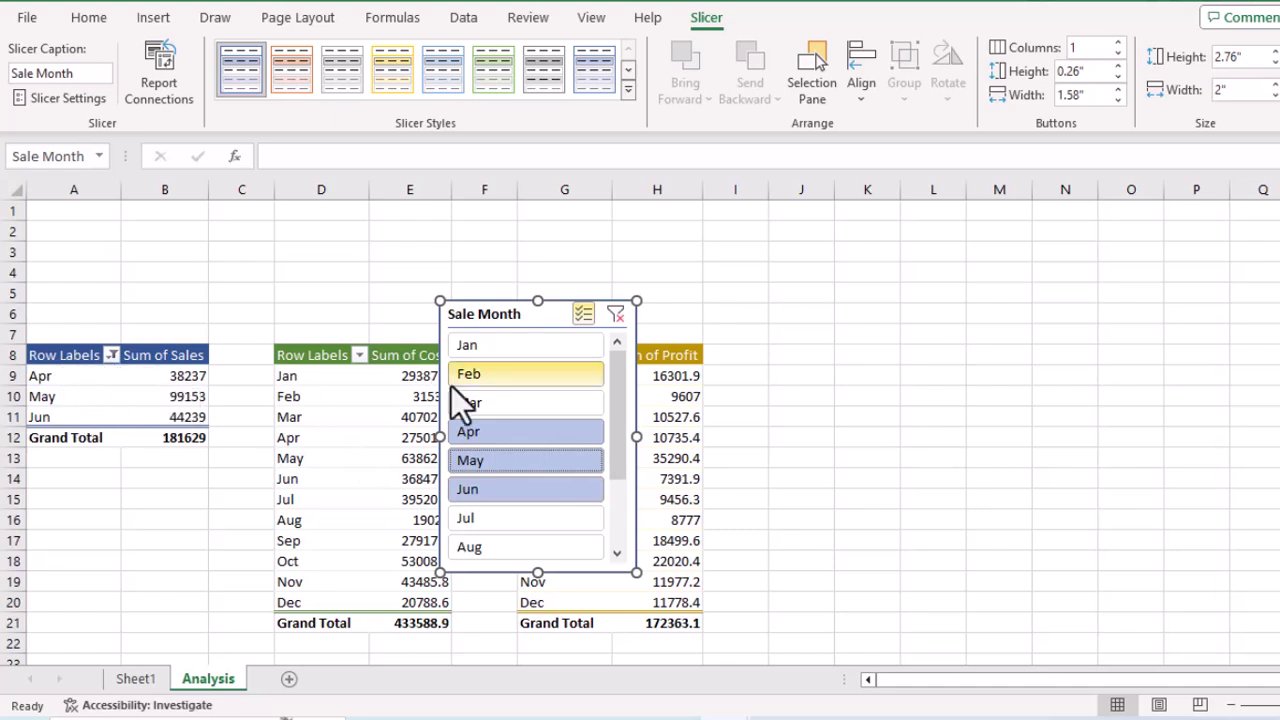
pyautogui.click(614, 320)
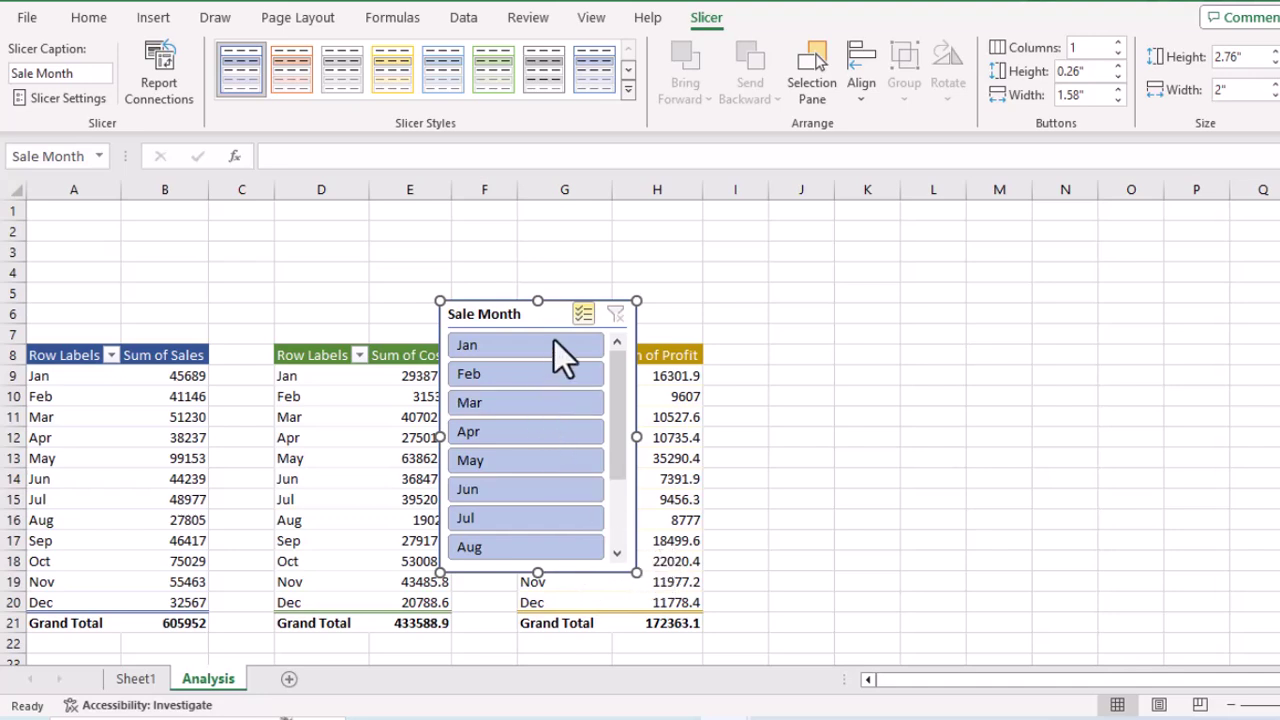
# Step: Drag the Sale Month slicer to the top-left over columns A–C, above the Sales pivot
pyautogui.moveTo(548, 314); pyautogui.dragTo(277, 211)
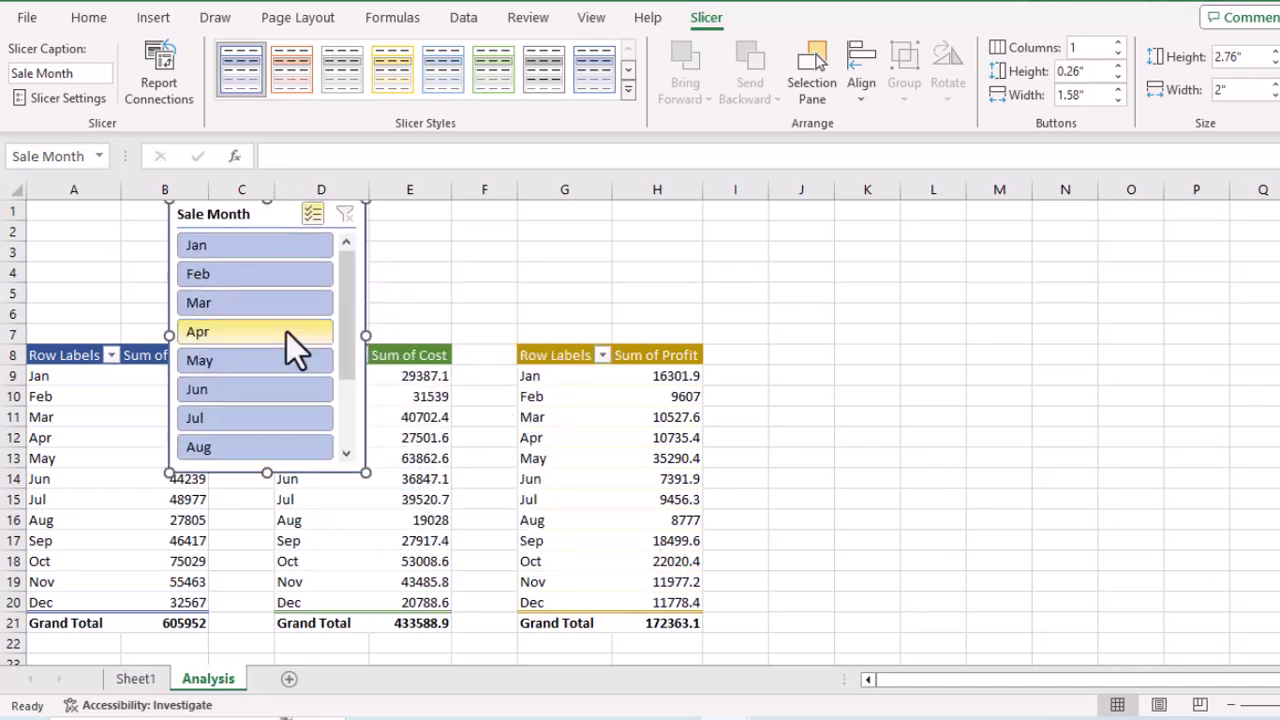
pyautogui.moveTo(278, 222); pyautogui.dragTo(155, 246)
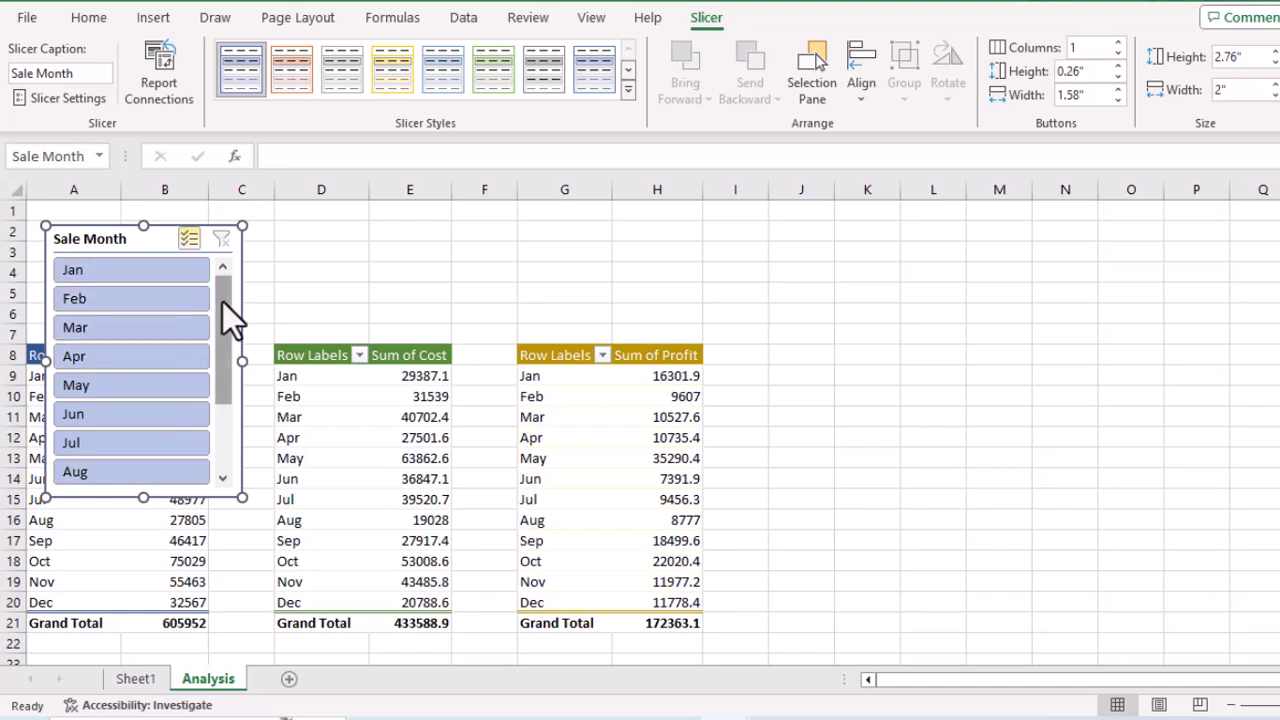
pyautogui.click(219, 420)
pyautogui.click(223, 339)
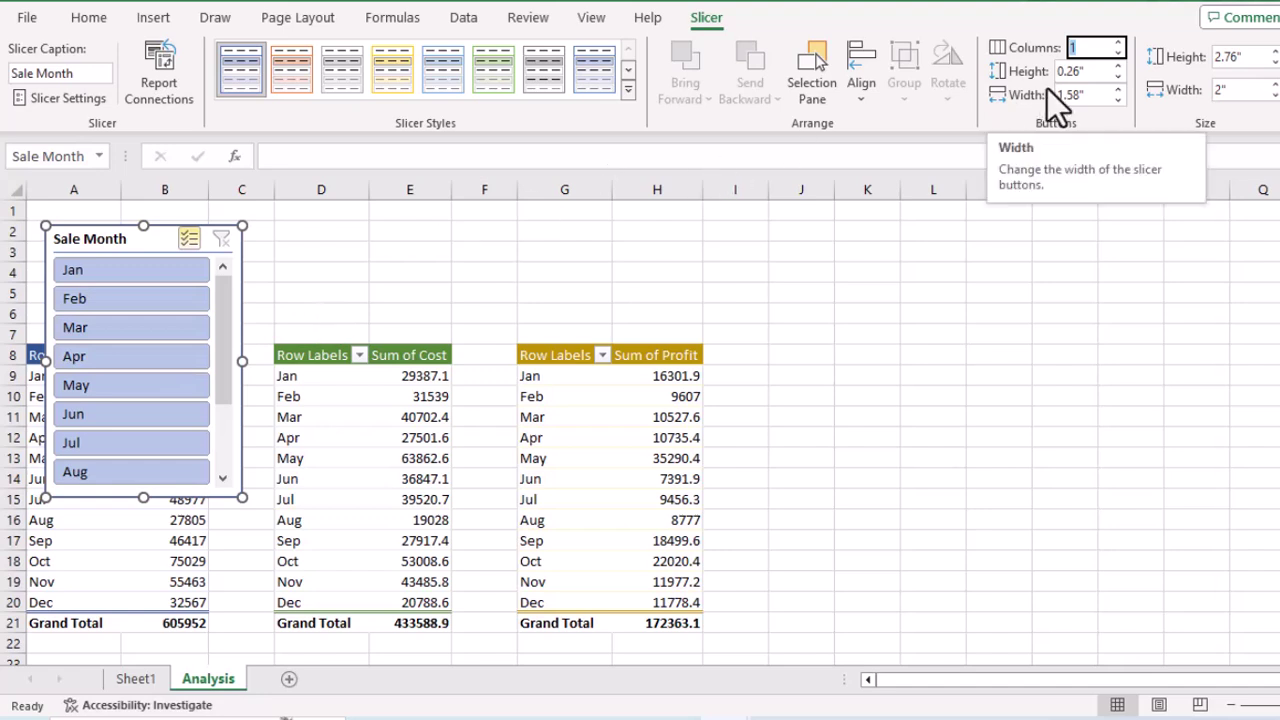
# Step: Set the slicer to 6 button columns and resize it into a wide, short strip
pyautogui.write('6')
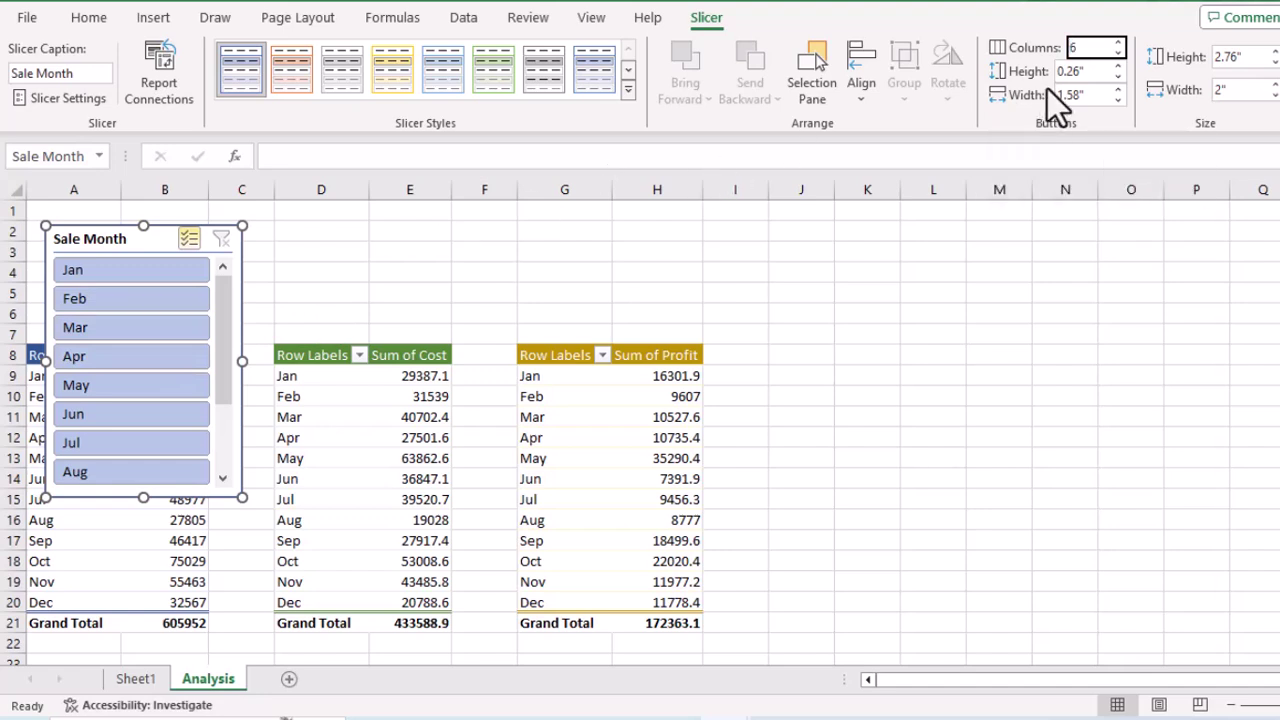
pyautogui.press('Return')
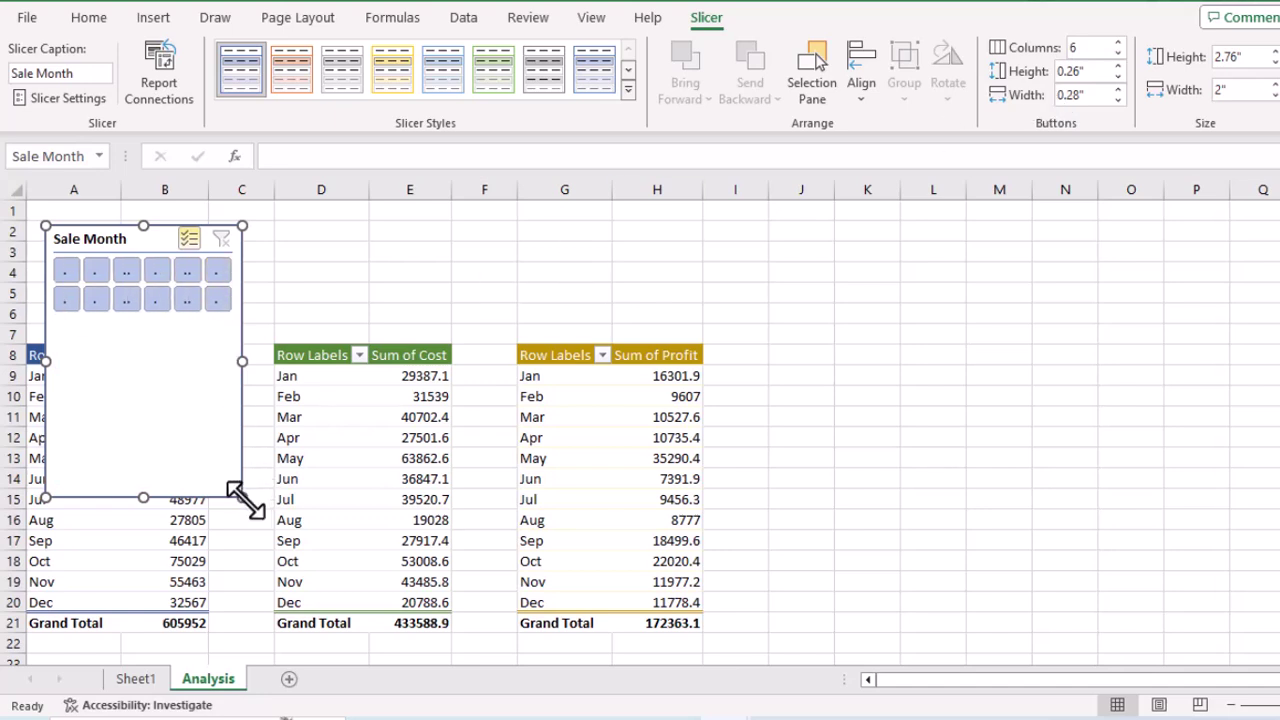
pyautogui.moveTo(240, 496); pyautogui.dragTo(390, 320)
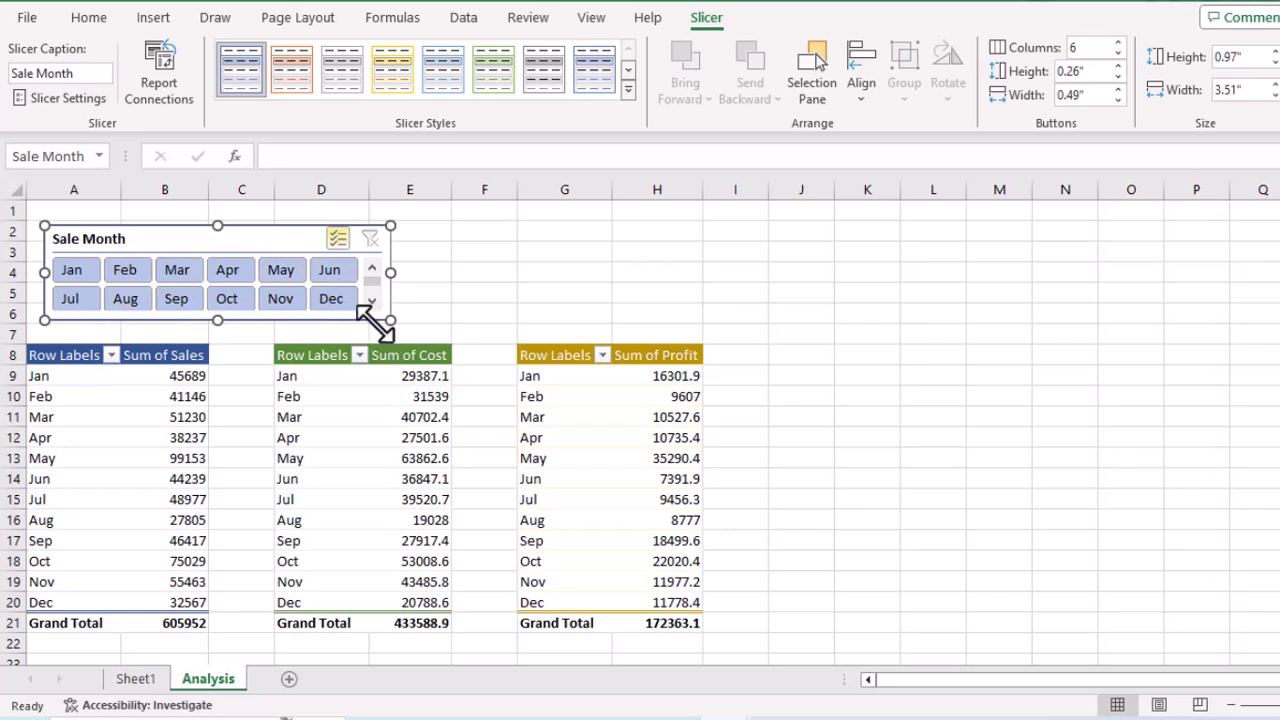
pyautogui.press('Escape')
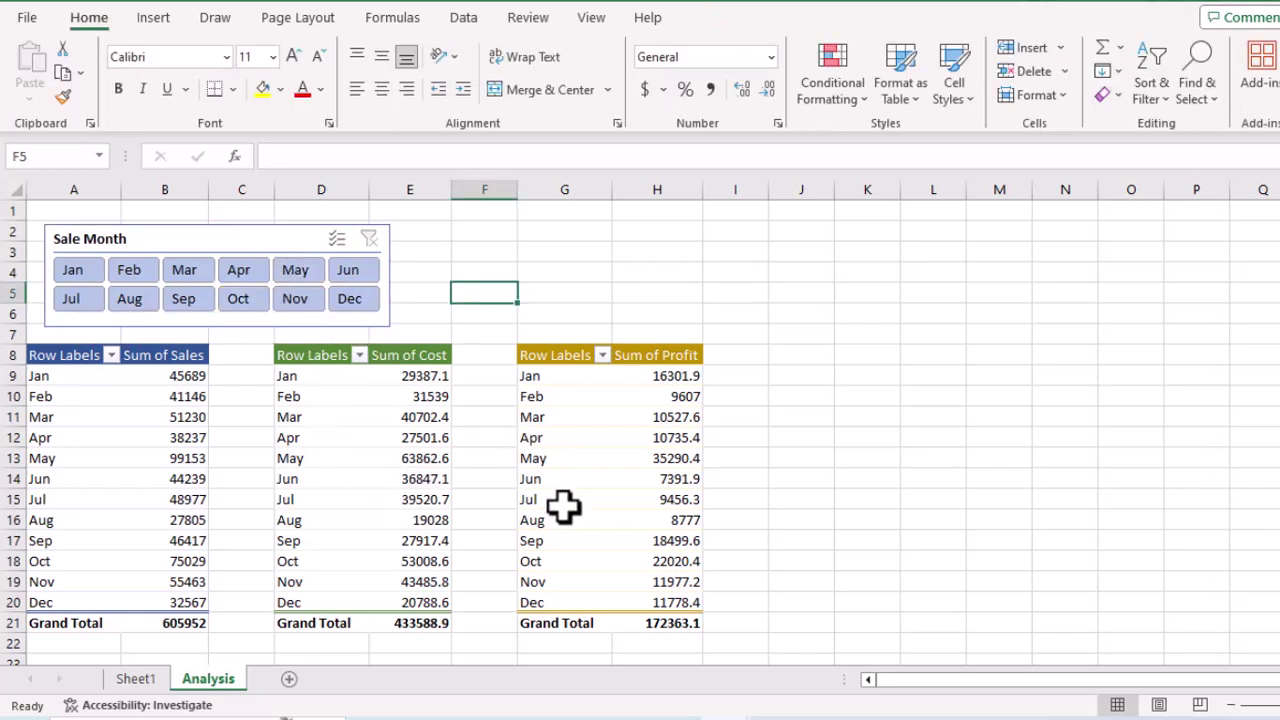
# Step: Add PivotTable2 and PivotTable3 to the slicer's Report Connections alongside PivotTable1
pyautogui.click(240, 242)
pyautogui.rightClick(240, 242)
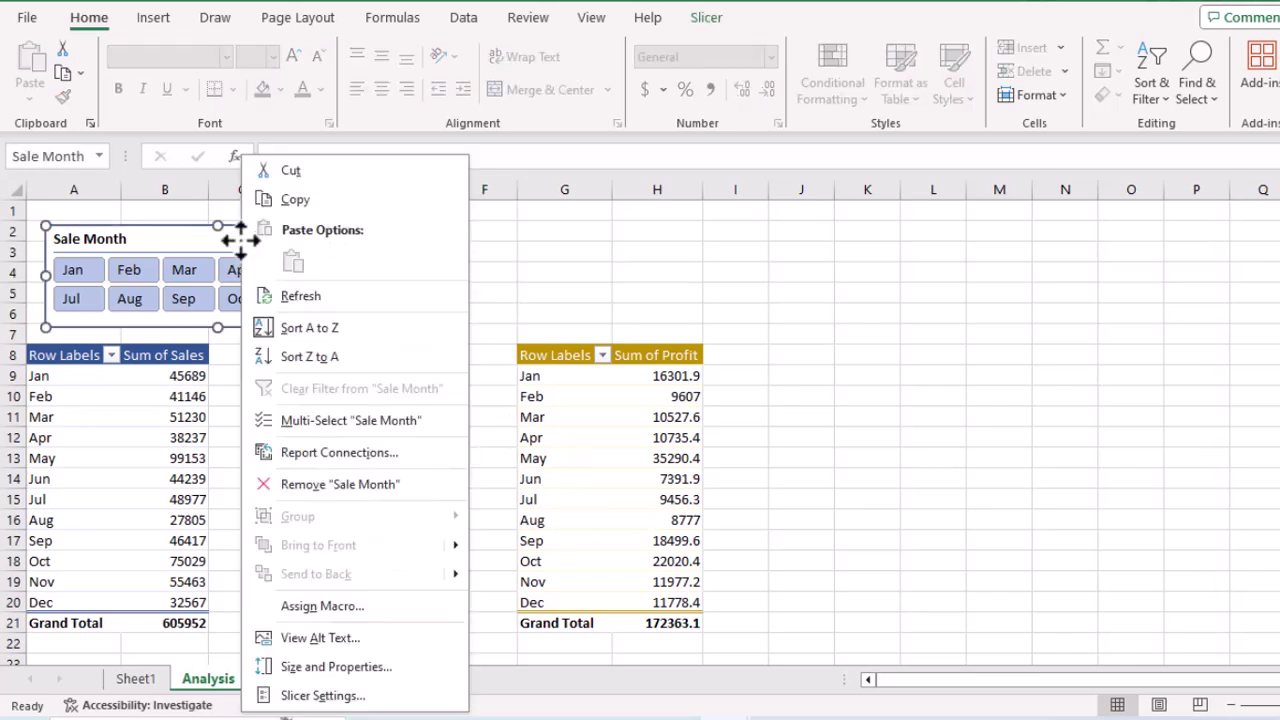
pyautogui.click(372, 460)
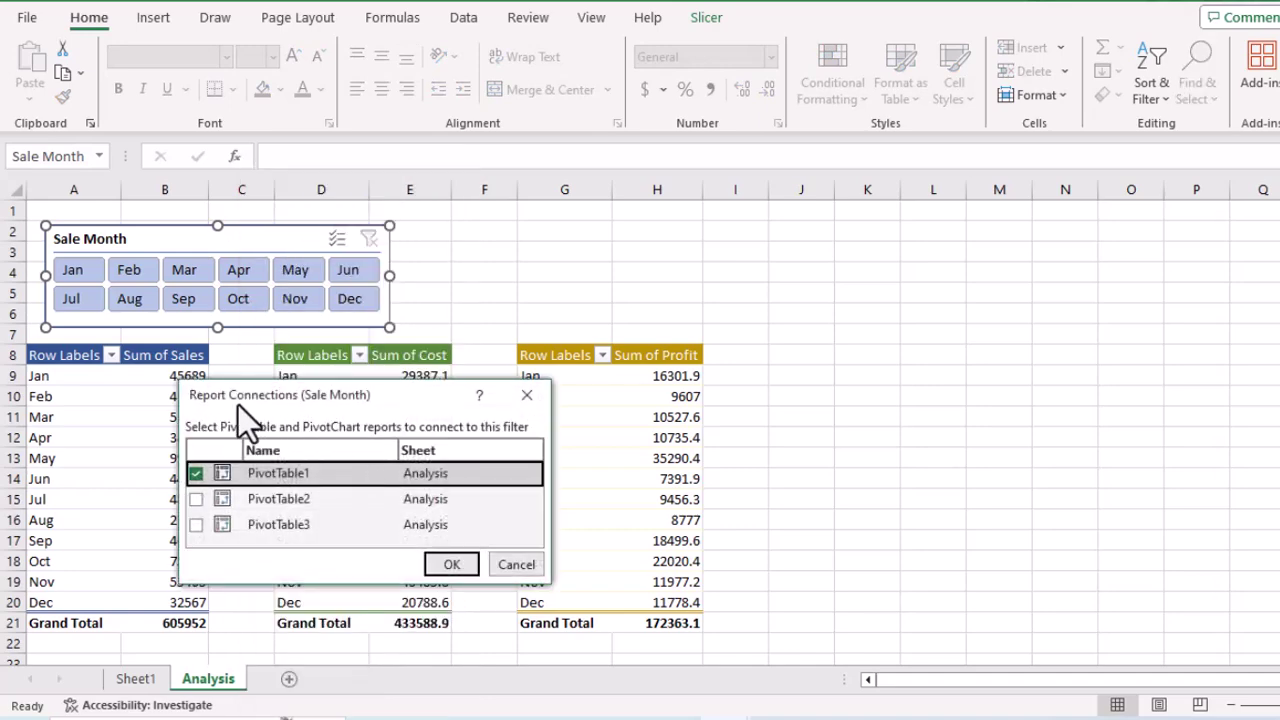
pyautogui.moveTo(393, 406); pyautogui.dragTo(616, 284)
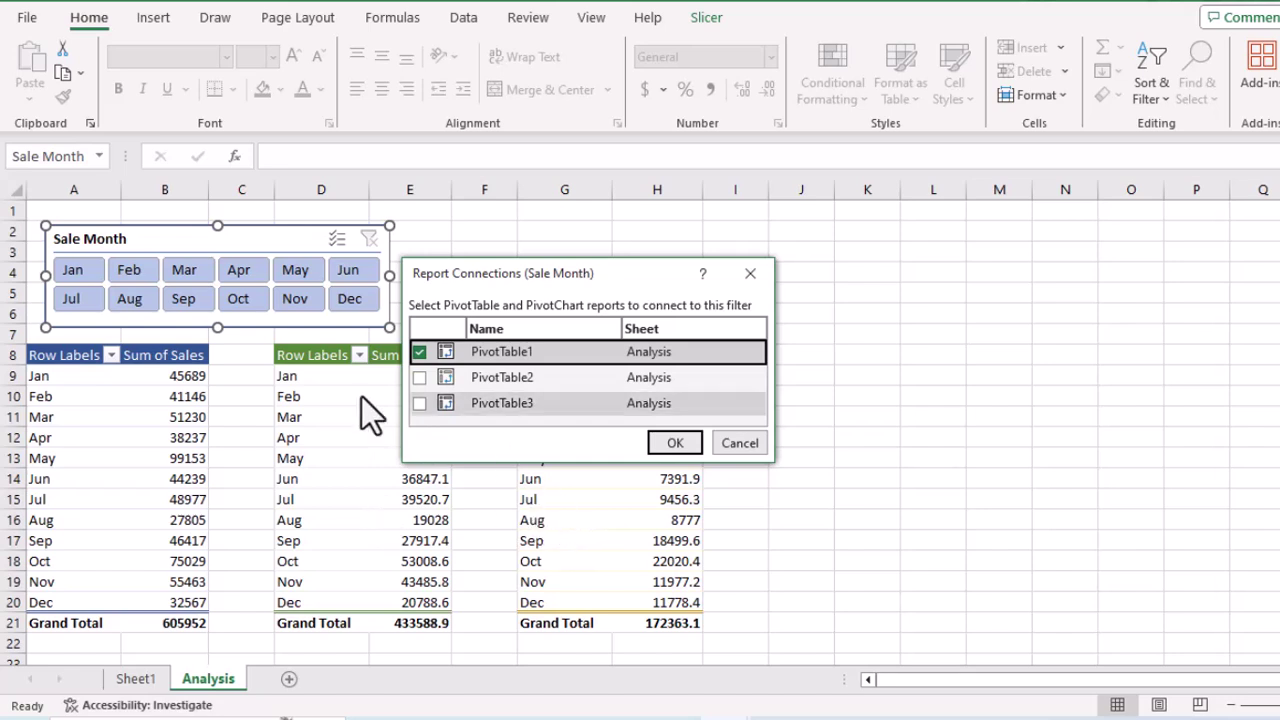
pyautogui.click(417, 380)
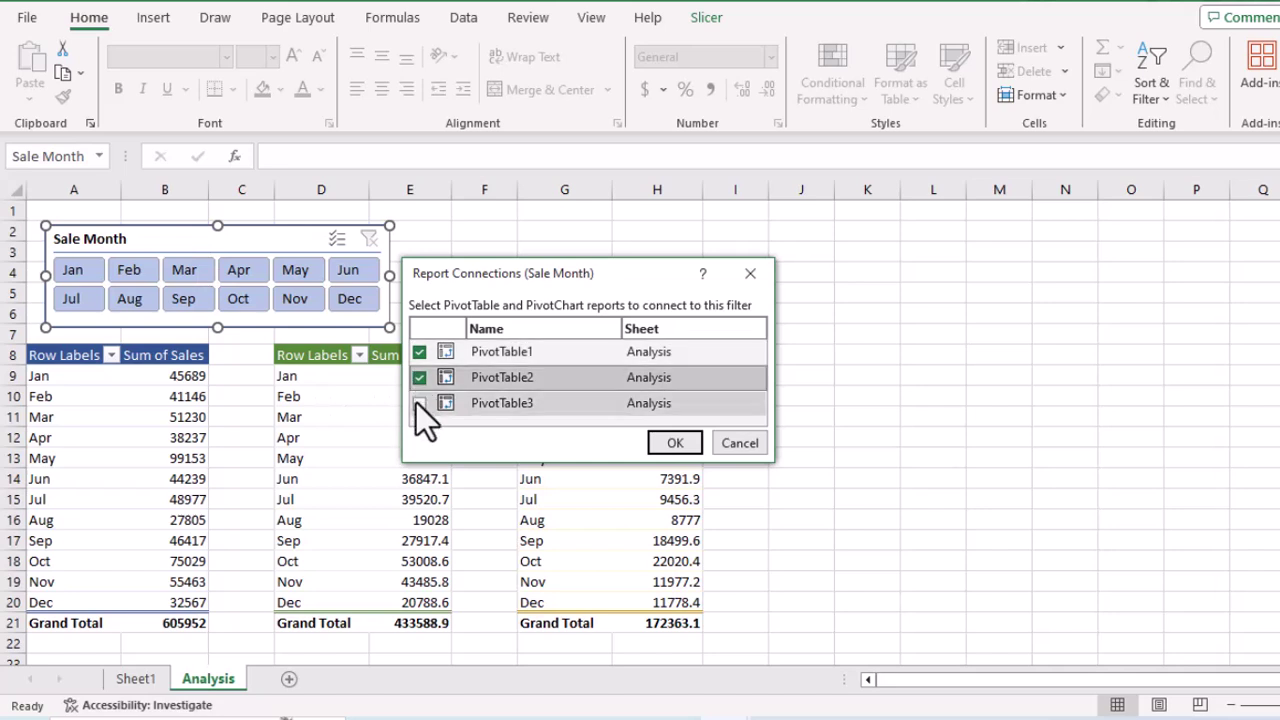
pyautogui.click(417, 403)
pyautogui.click(677, 446)
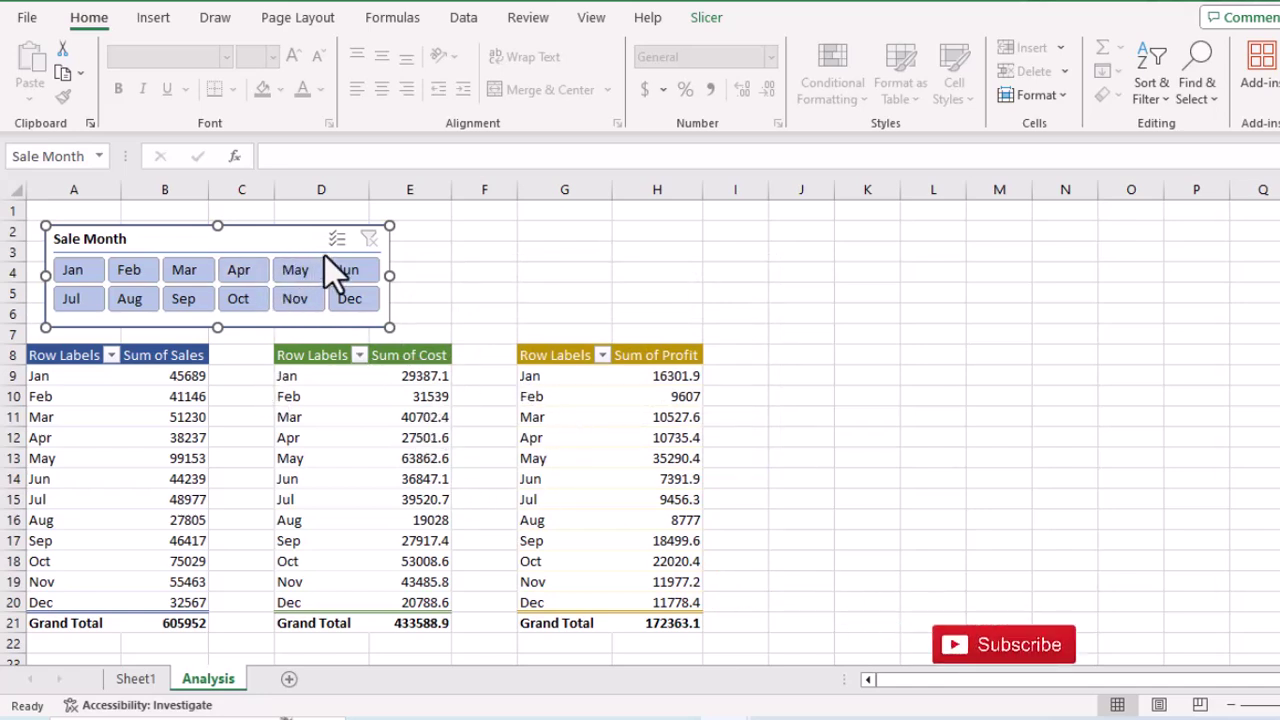
# Step: Filter all three pivots to May, then Nov, then use Multi-Select to add Jul, Aug and Sep
pyautogui.click(297, 278)
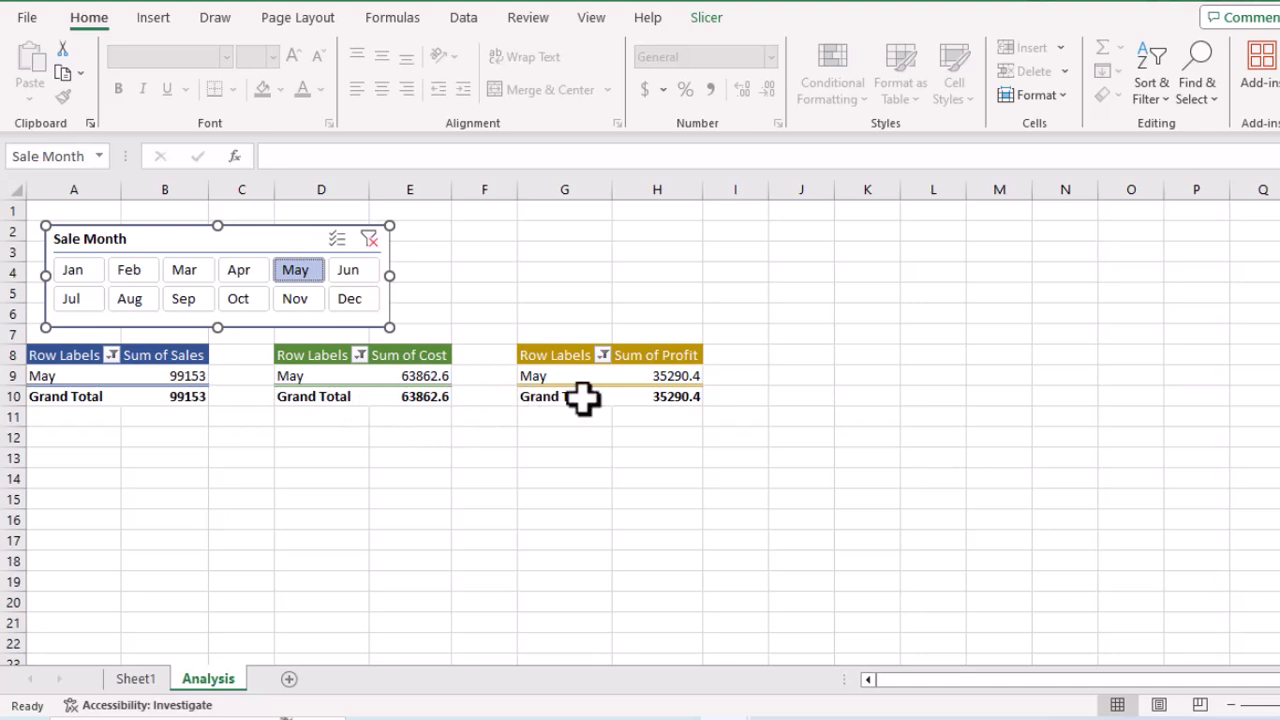
pyautogui.click(287, 298)
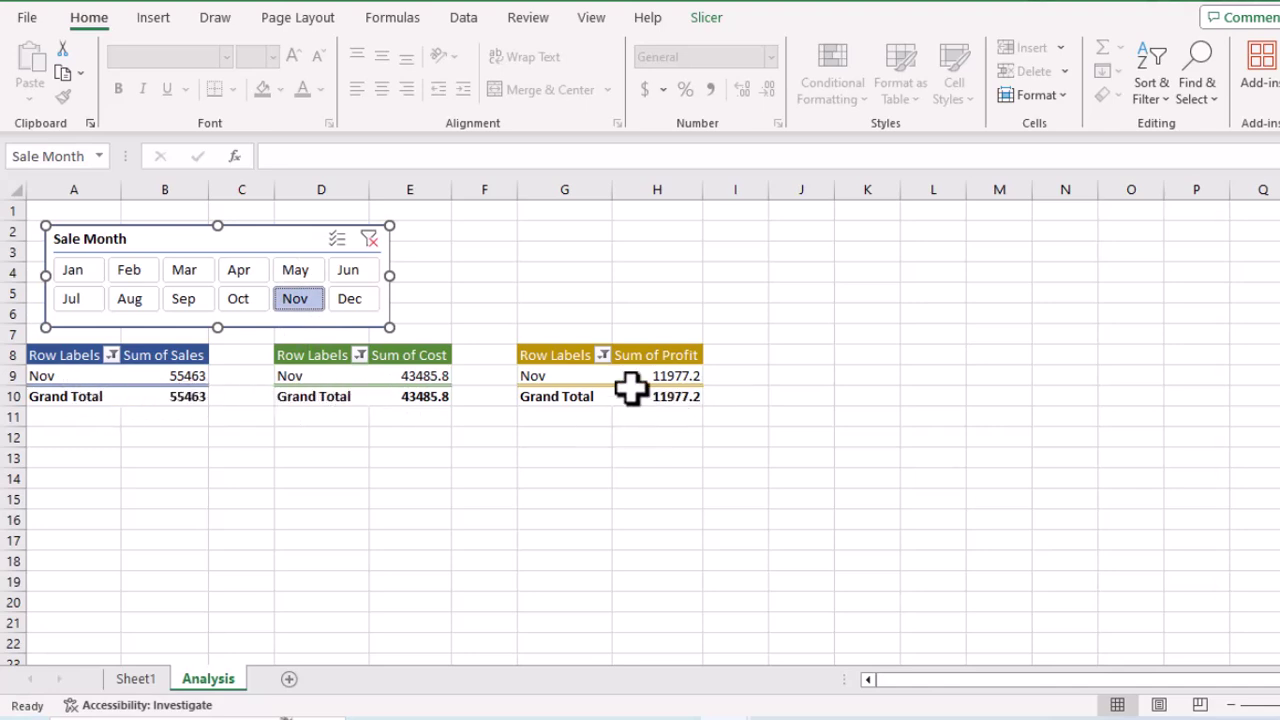
pyautogui.moveTo(628, 390)
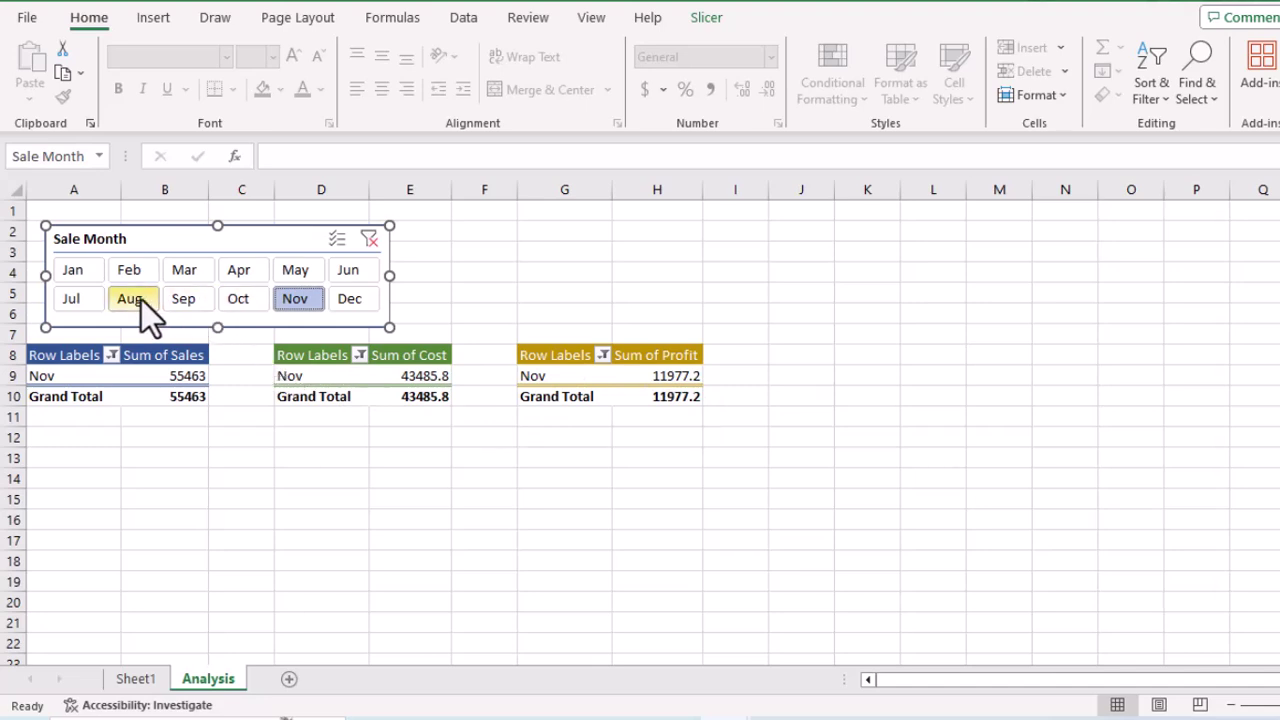
pyautogui.click(336, 241)
pyautogui.click(81, 304)
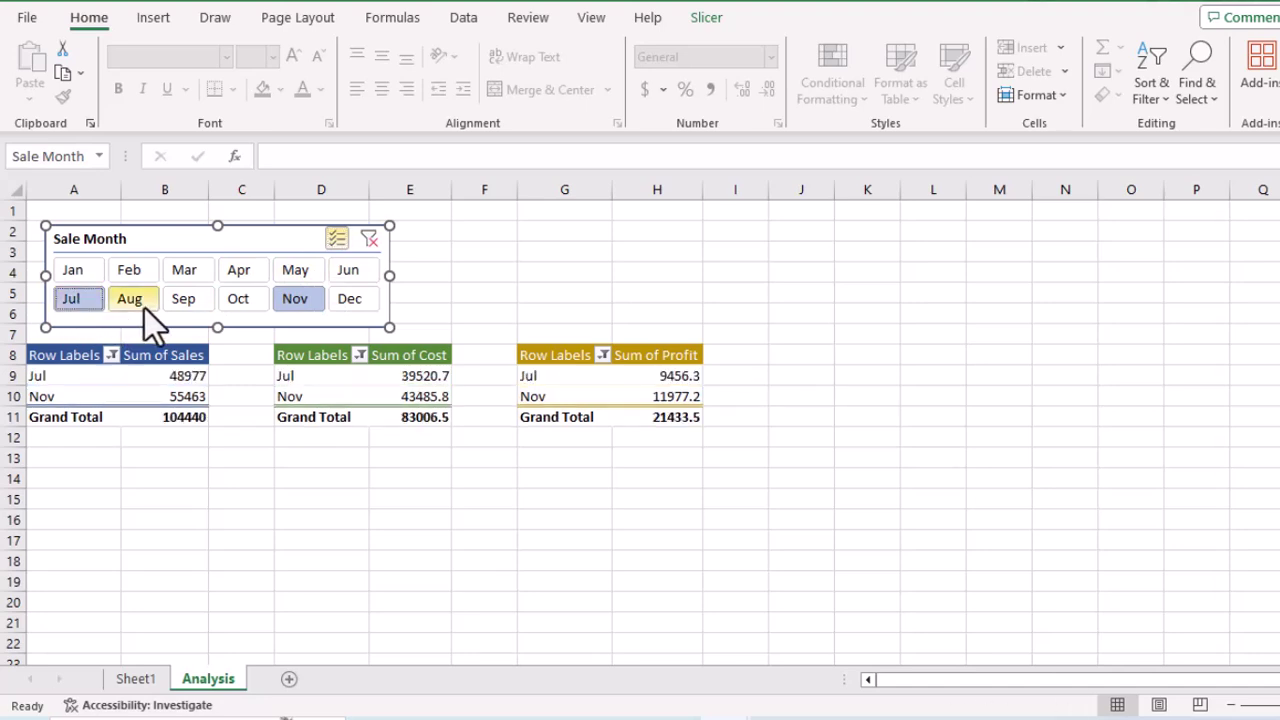
pyautogui.click(144, 308)
pyautogui.click(172, 308)
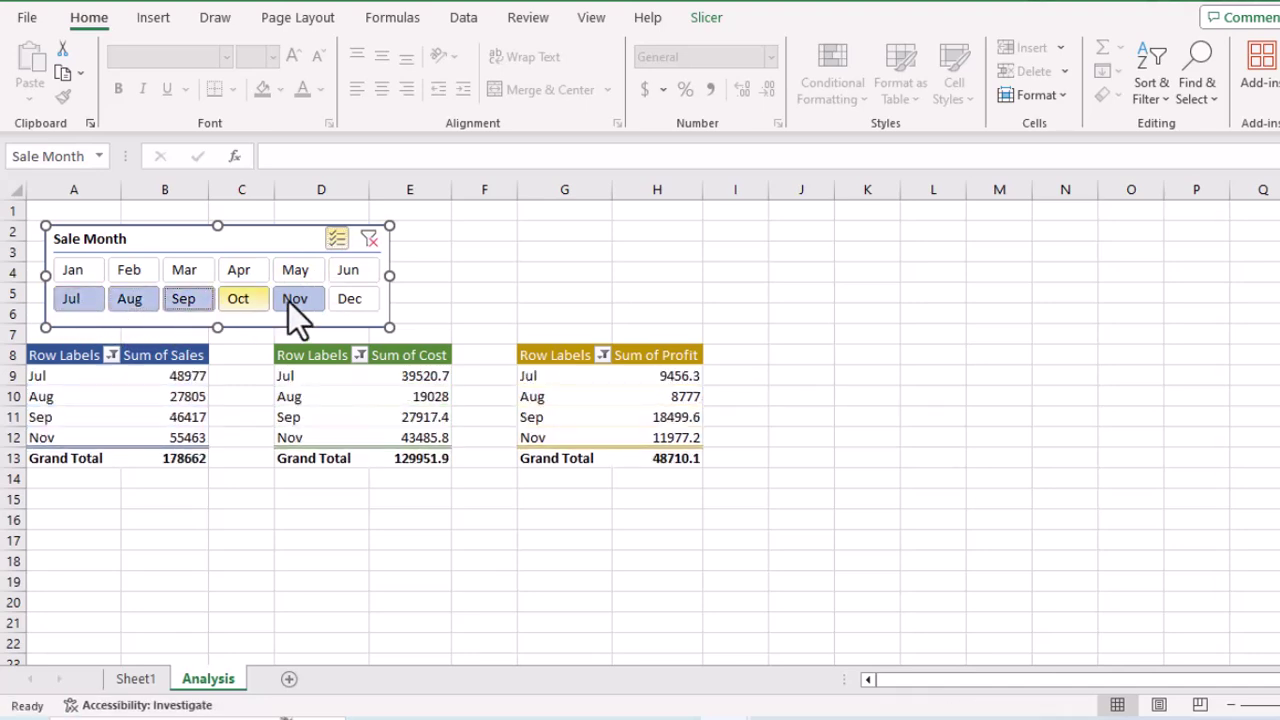